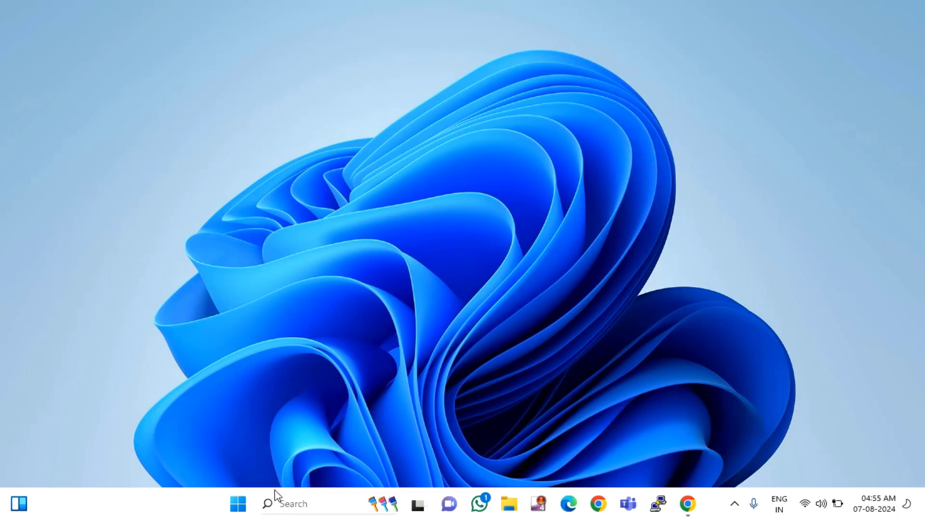
# Open Device Manager, collapse Network adapters and expand Universal Serial Bus controllers to show the USB Composite Device
pyautogui.rightClick(240, 506)
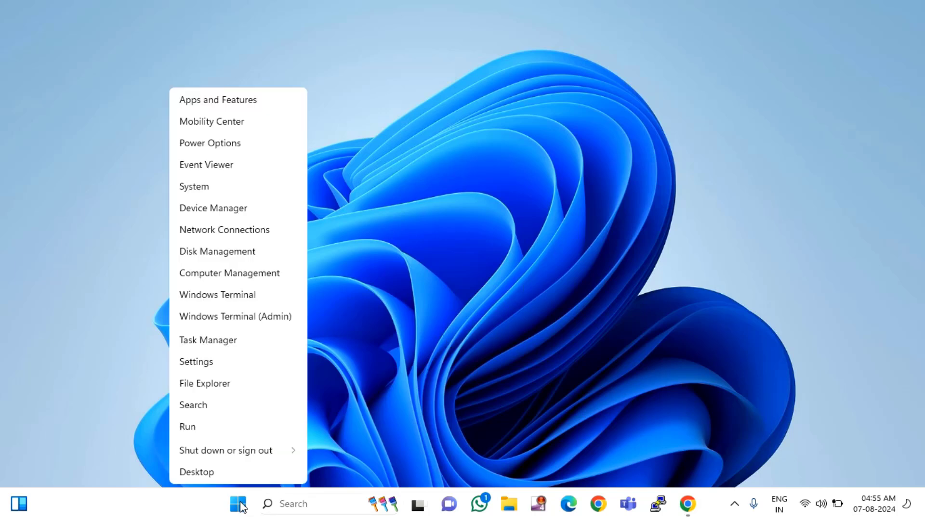
pyautogui.click(221, 212)
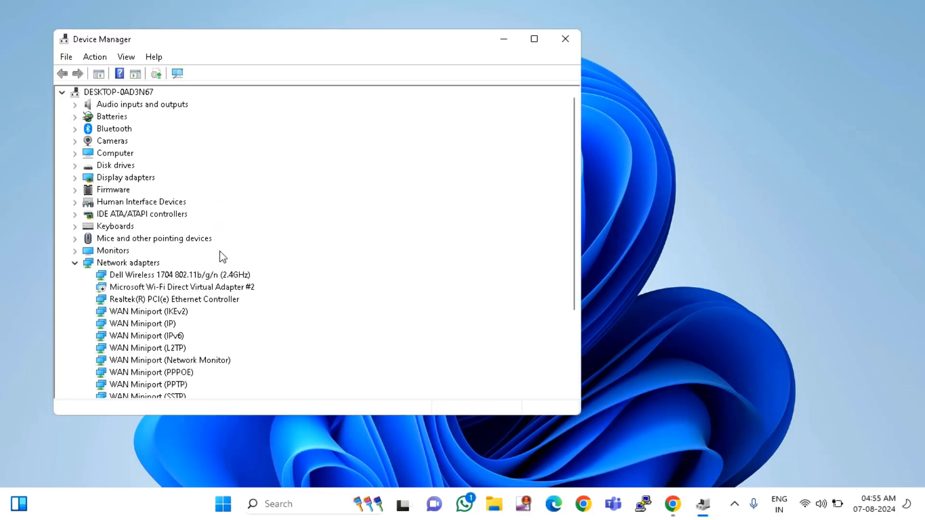
pyautogui.scroll(-1, 220, 251)
pyautogui.click(74, 227)
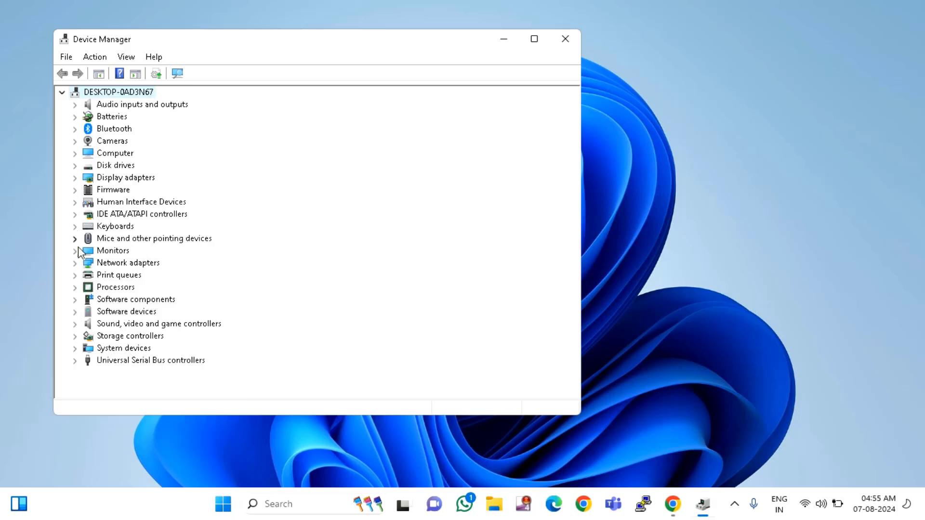
pyautogui.doubleClick(146, 362)
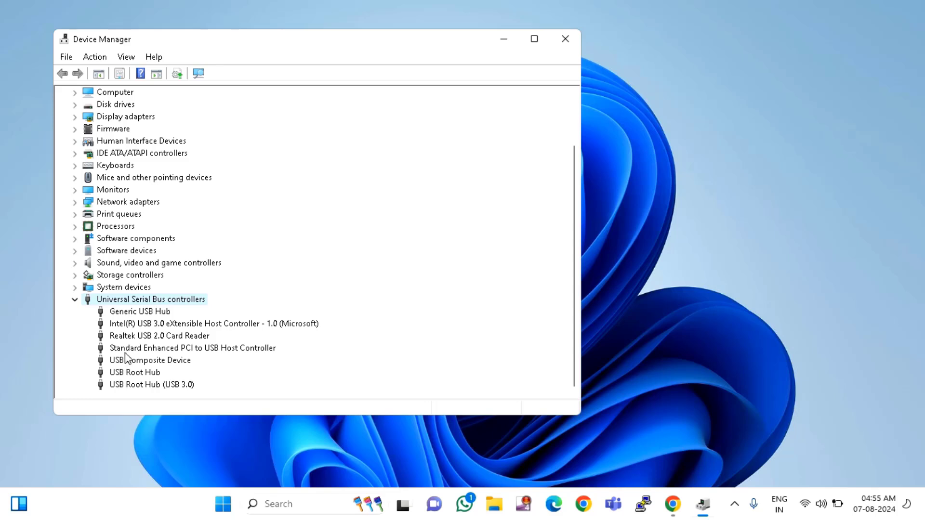
# Copy the USB Composite Device's instance path (VID_0C45, PID_670B) from its Details tab, then close Device Manager
pyautogui.rightClick(124, 363)
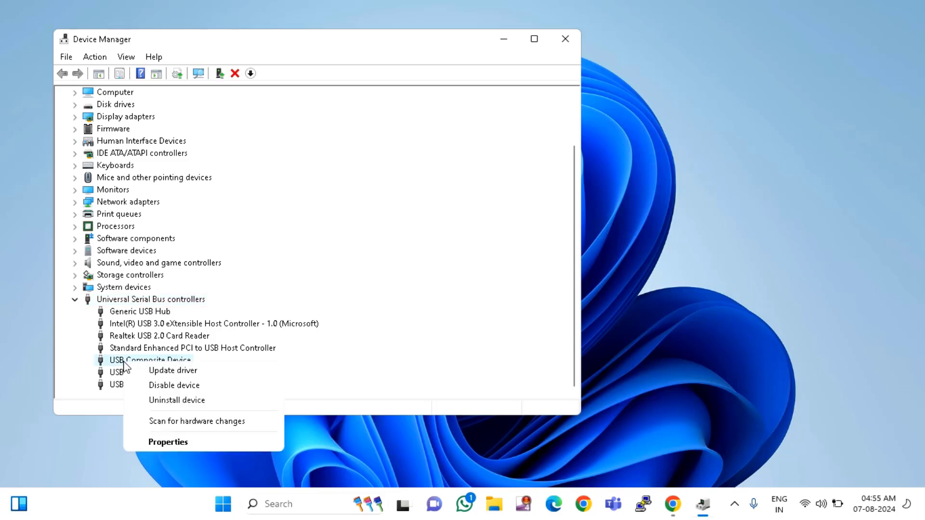
pyautogui.click(170, 444)
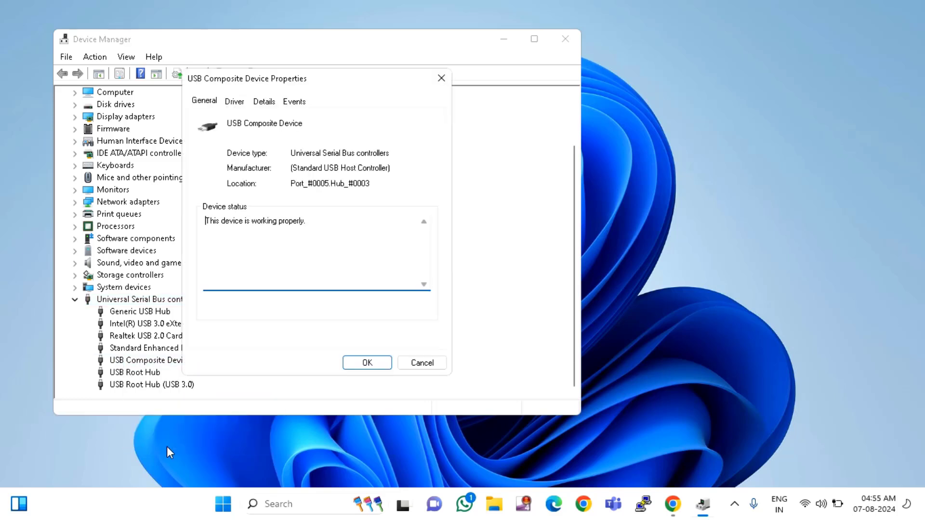
pyautogui.click(237, 102)
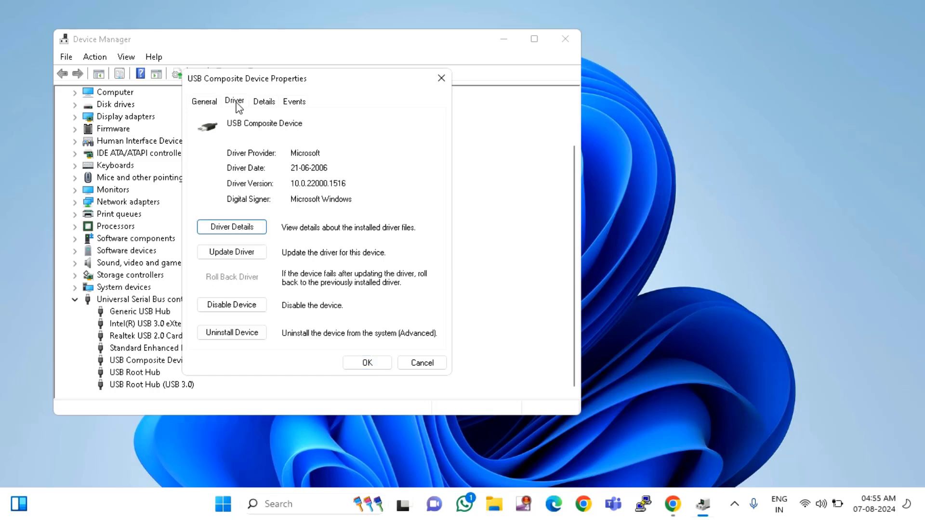
pyautogui.click(265, 104)
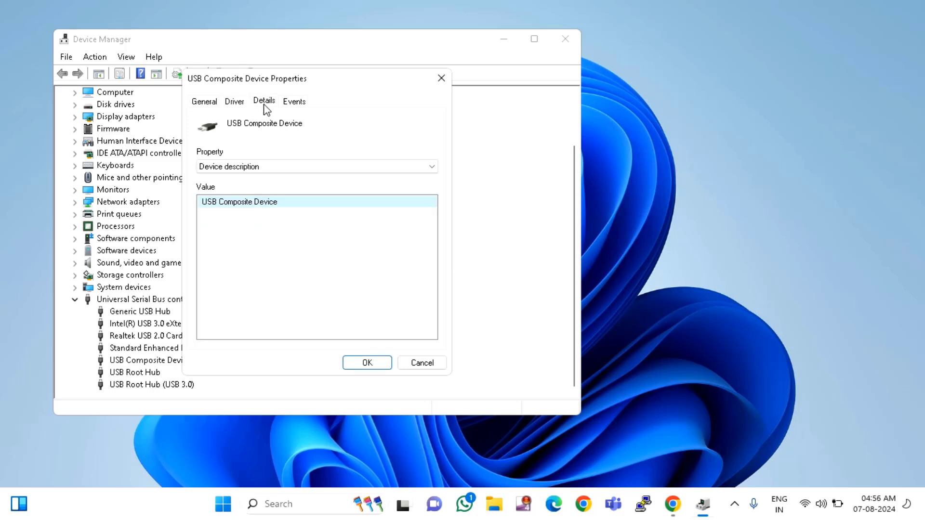
pyautogui.click(248, 169)
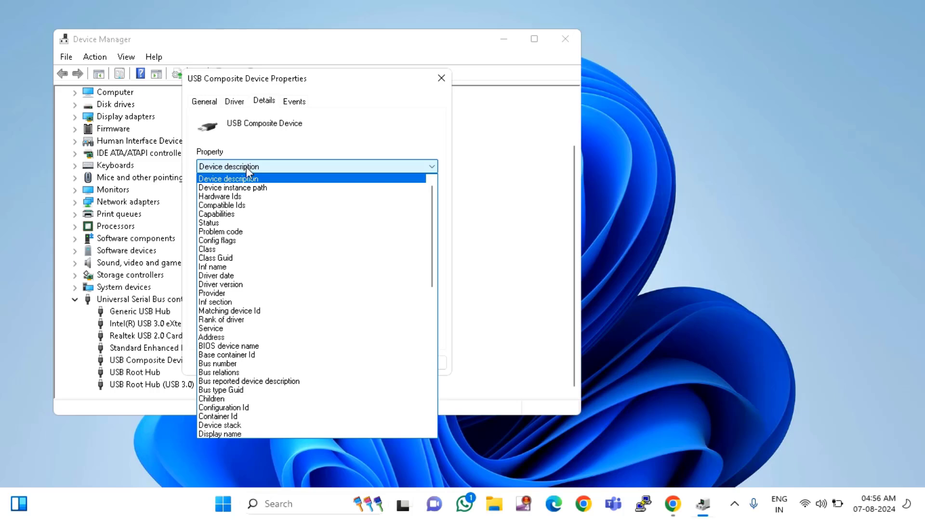
pyautogui.click(248, 188)
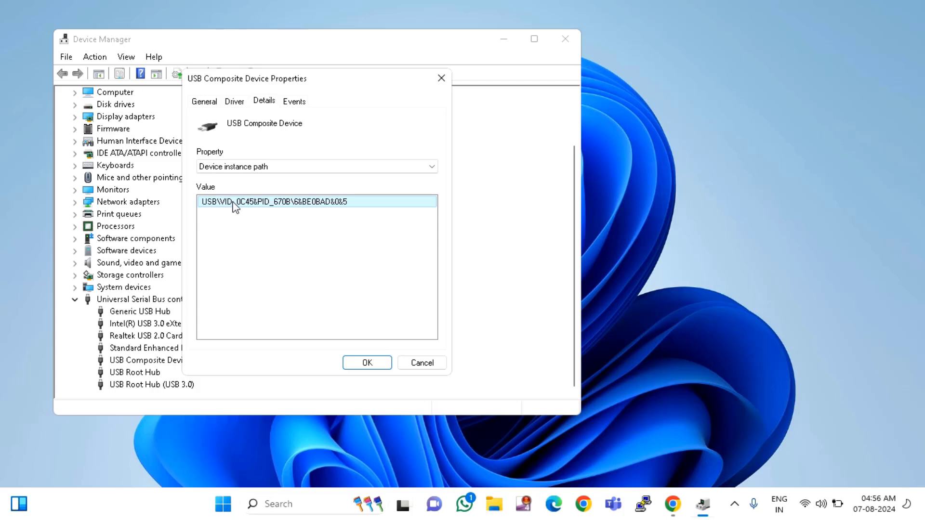
pyautogui.rightClick(234, 205)
pyautogui.click(264, 211)
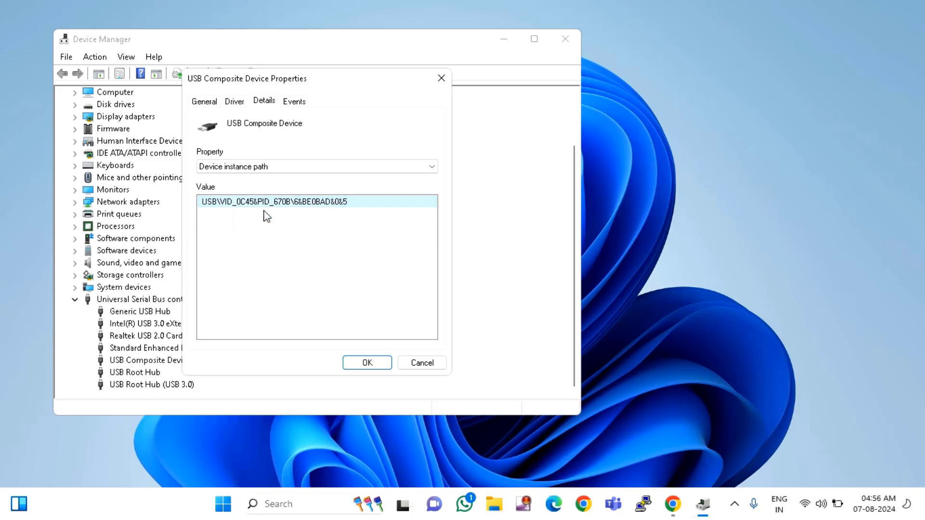
pyautogui.click(417, 366)
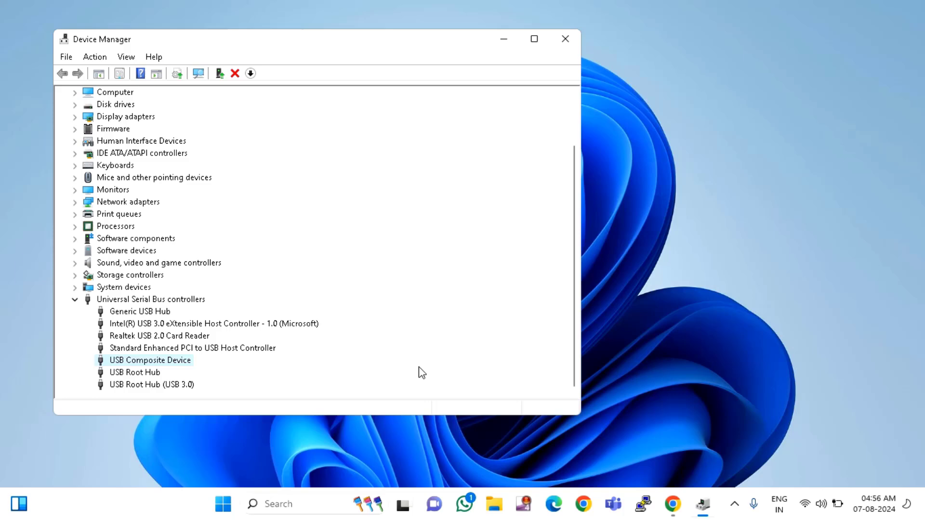
pyautogui.click(566, 43)
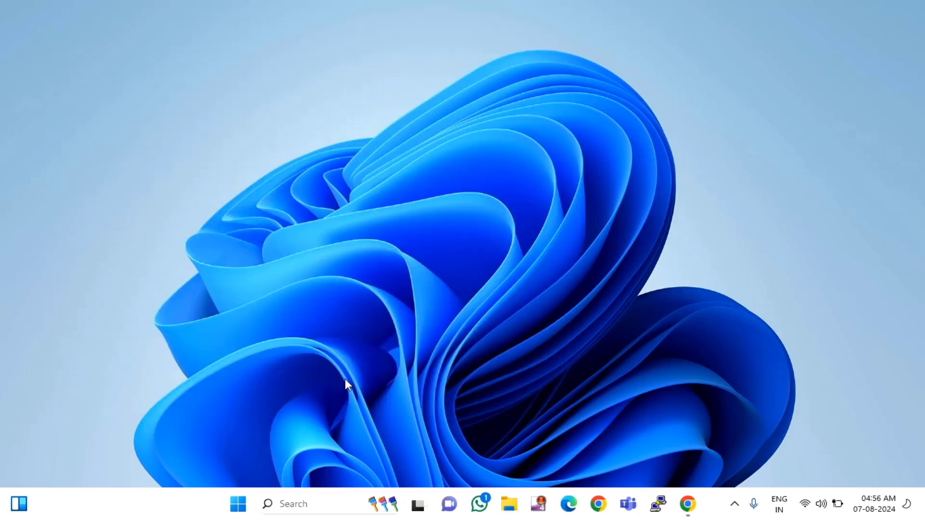
# Launch Registry Editor via Run with regedit and allow it to make changes
pyautogui.press('super+r')
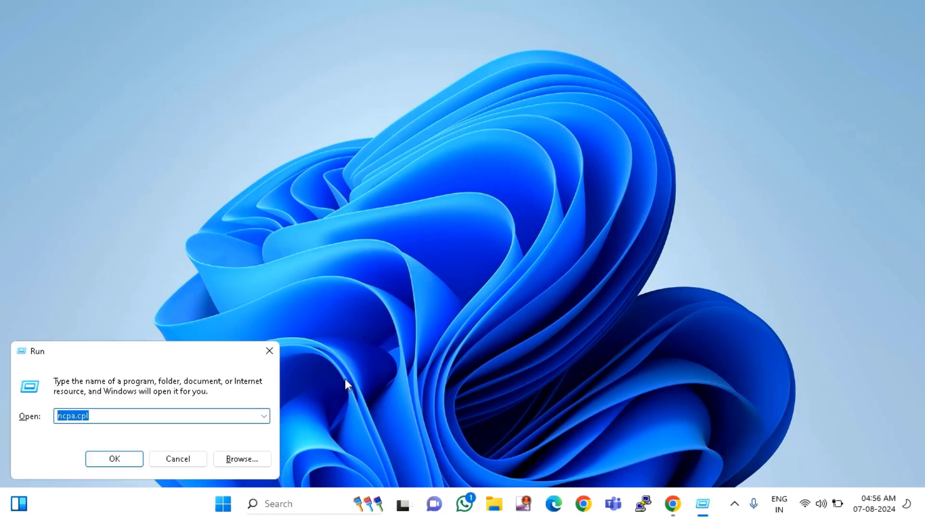
pyautogui.write('reg')
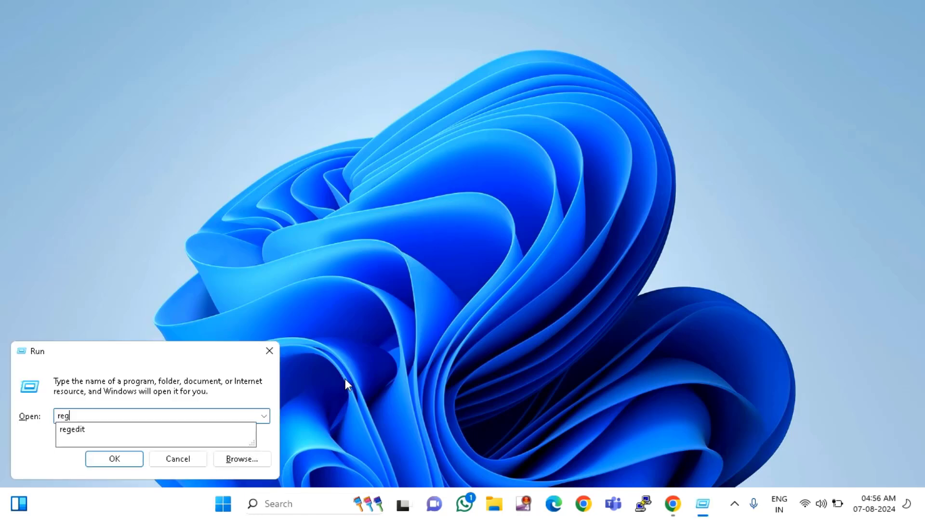
pyautogui.write('edit')
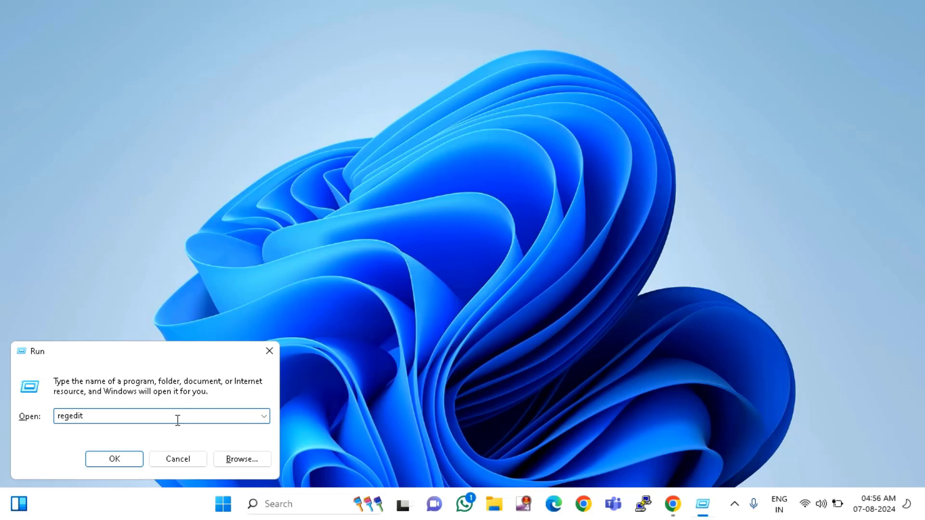
pyautogui.click(113, 462)
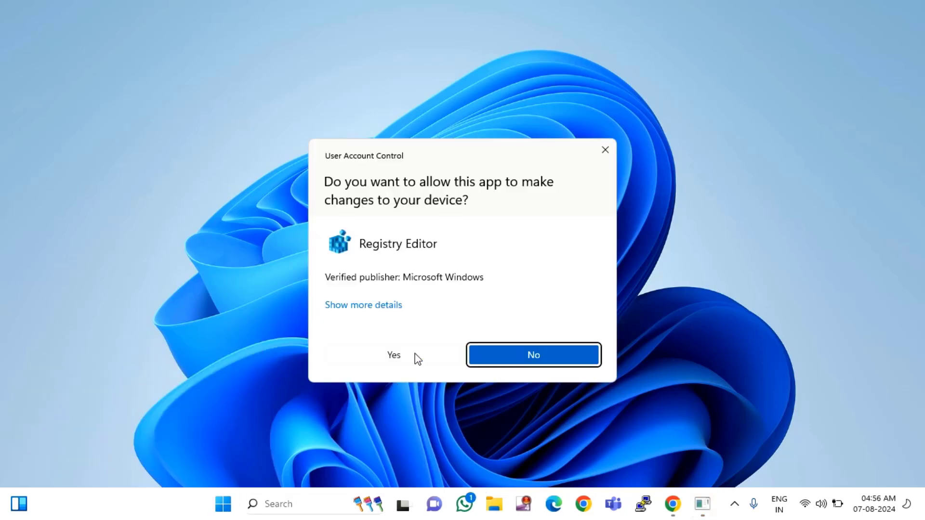
pyautogui.click(417, 359)
# Collapse the expanded Windows, Microsoft, Software and HKEY_CURRENT_USER keys in the tree
pyautogui.scroll(6, 124, 133)
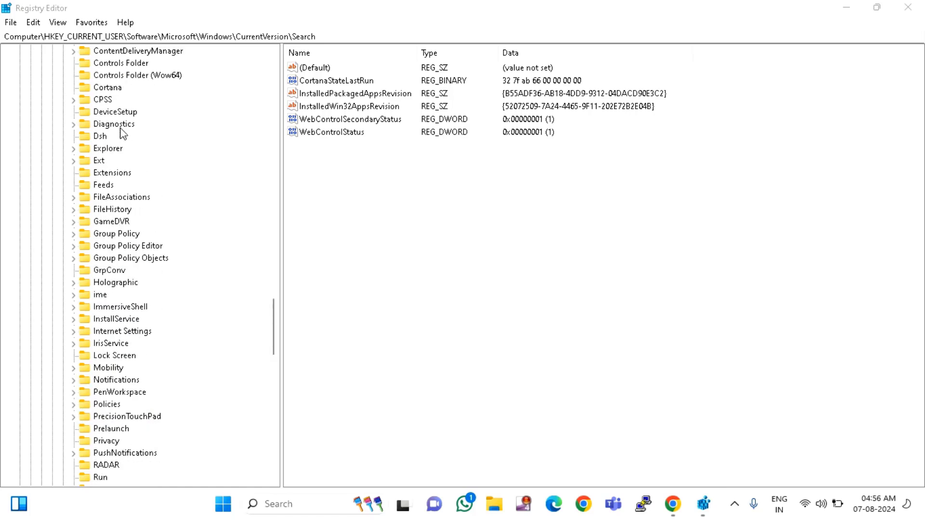
pyautogui.scroll(10, 123, 134)
pyautogui.click(52, 246)
pyautogui.scroll(15, 53, 246)
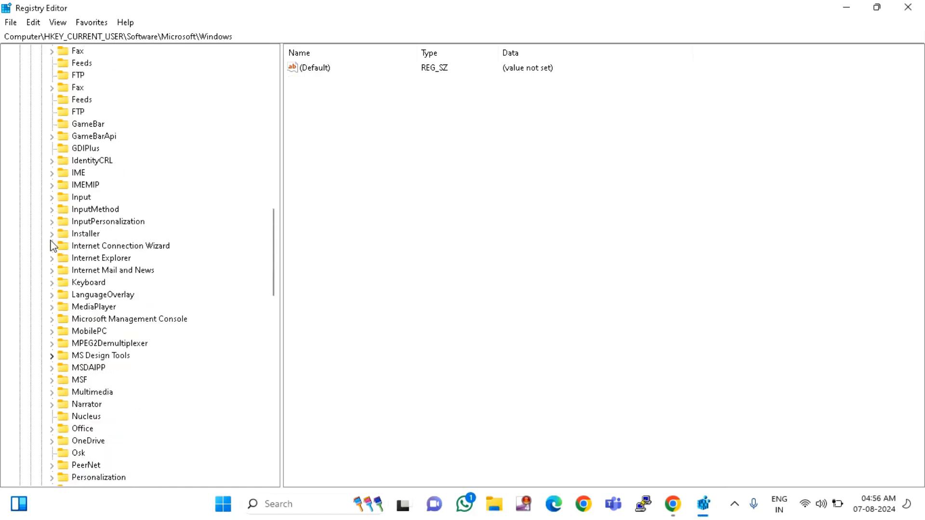
pyautogui.scroll(20, 50, 244)
pyautogui.click(41, 319)
pyautogui.scroll(5, 41, 193)
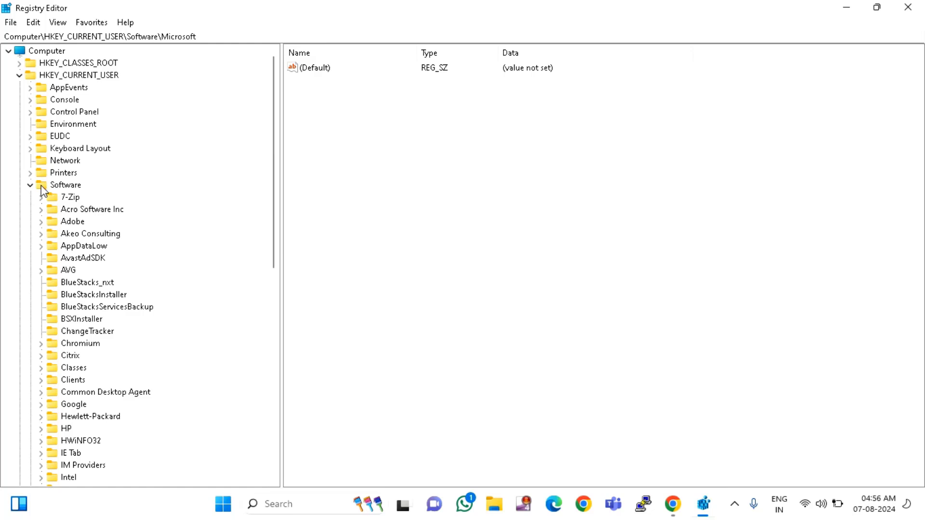
pyautogui.click(30, 185)
pyautogui.click(19, 75)
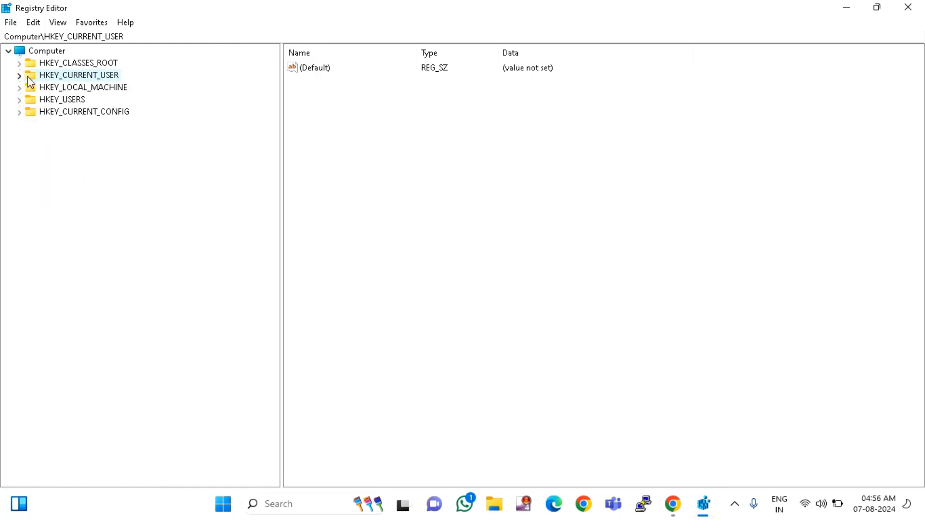
# Expand HKEY_LOCAL_MACHINE, SYSTEM and CurrentControlSet, then select the Enum key
pyautogui.doubleClick(72, 92)
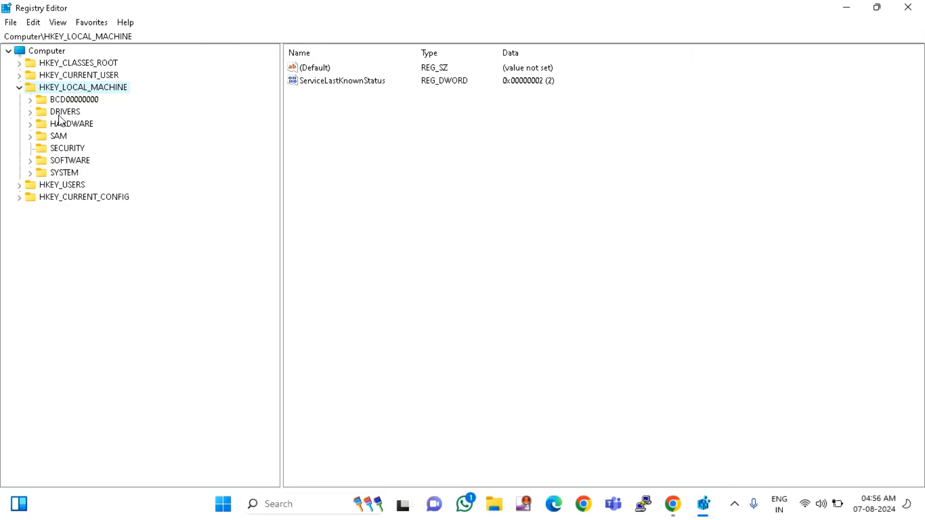
pyautogui.doubleClick(64, 175)
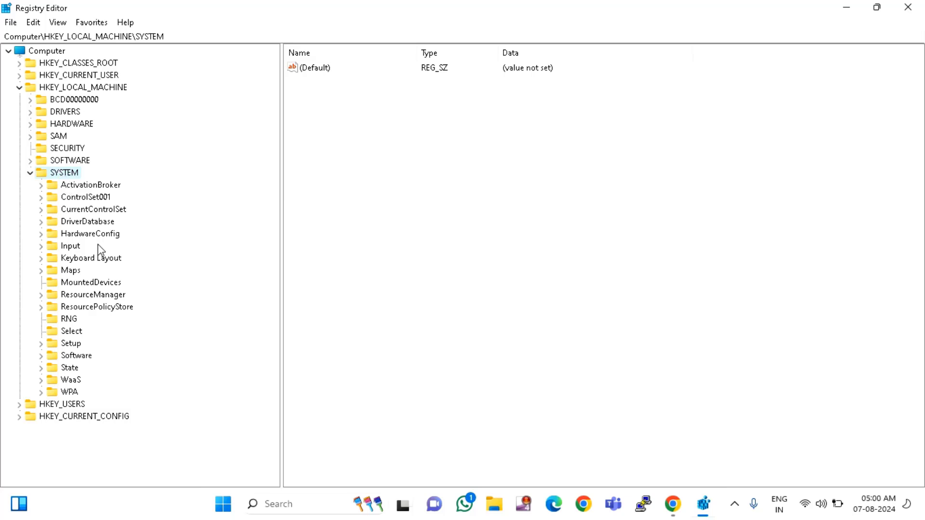
pyautogui.doubleClick(96, 210)
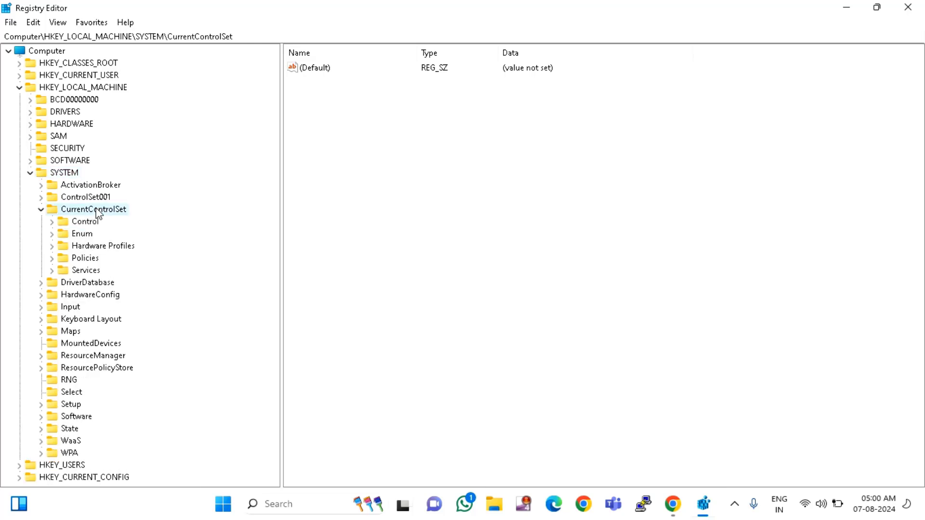
pyautogui.click(84, 235)
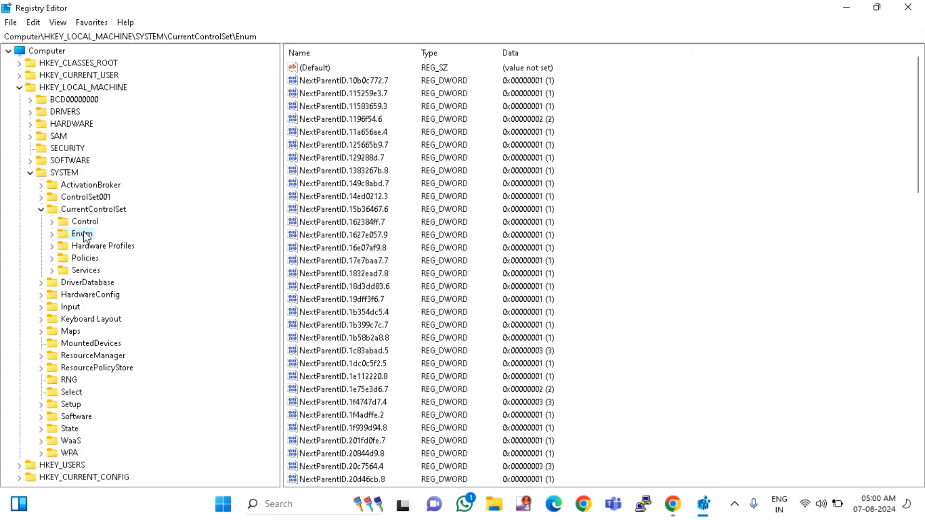
# Append a backslash and the pasted instance path to the Enum address to reach VID_0C45&PID_670B\6&be0bad&0&5
pyautogui.click(268, 36)
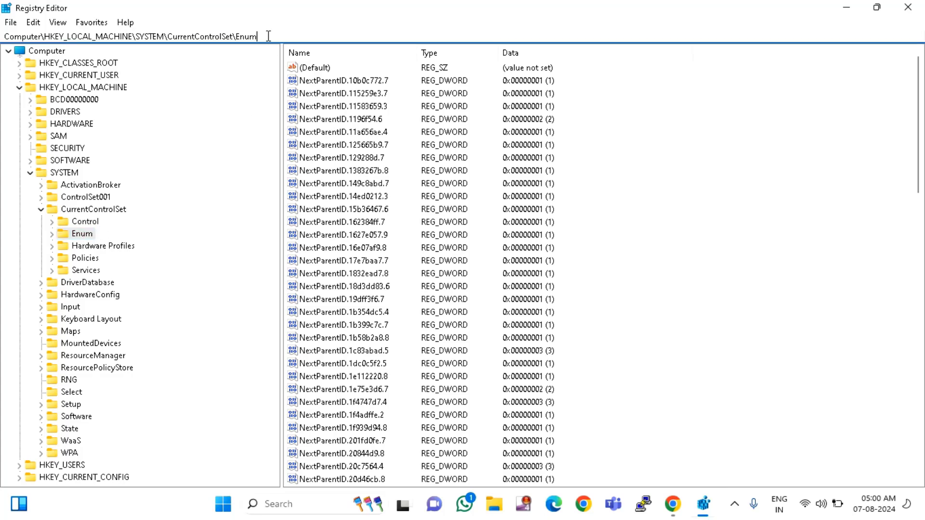
pyautogui.write('\\')
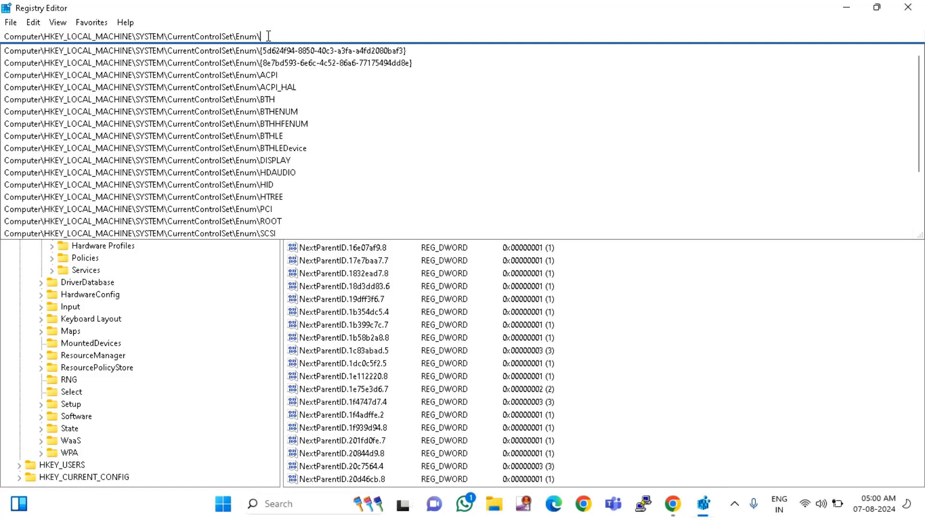
pyautogui.rightClick(269, 36)
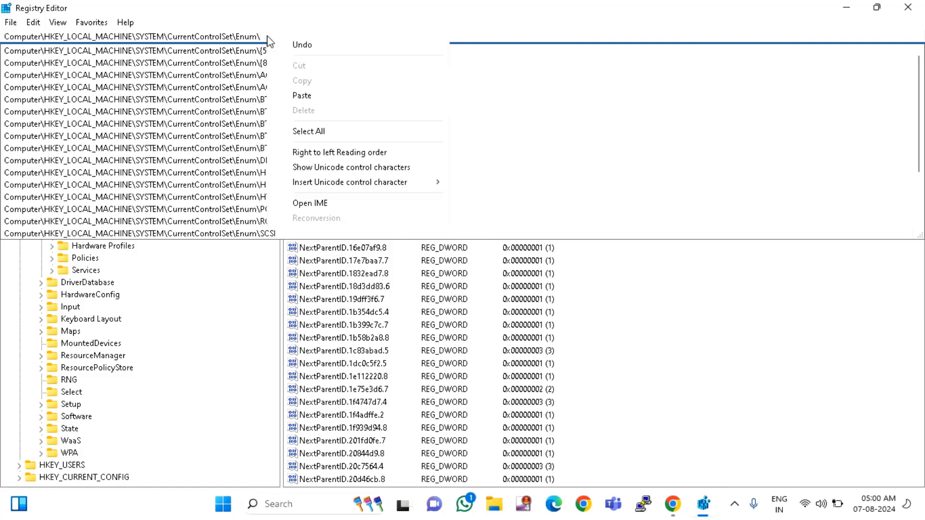
pyautogui.click(310, 98)
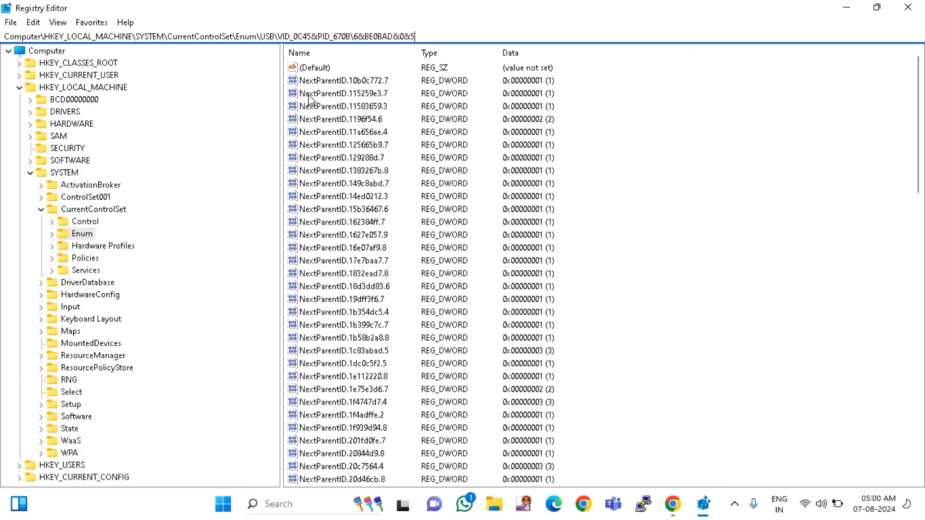
pyautogui.press('Return')
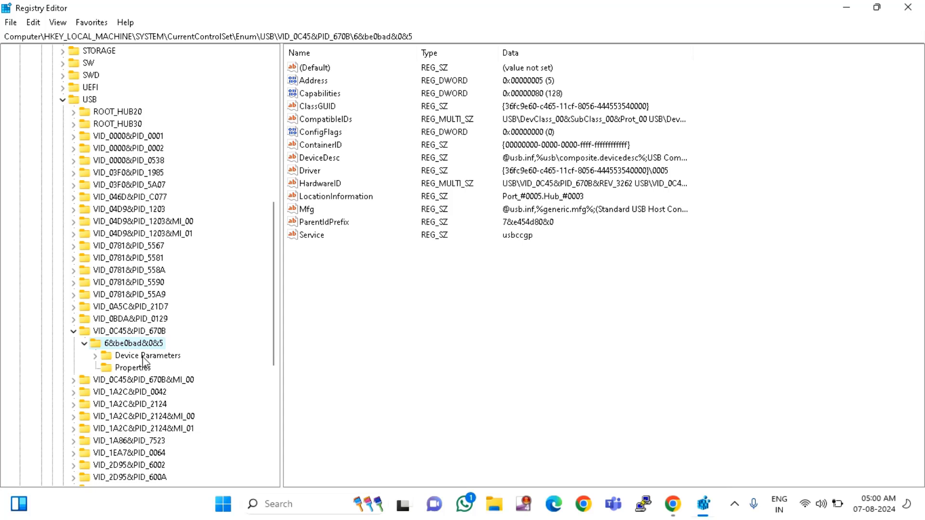
# Under Device Parameters, try adding a DWORD named EnhancedPowerManagementEnabled and dismiss the name-exists error
pyautogui.doubleClick(145, 356)
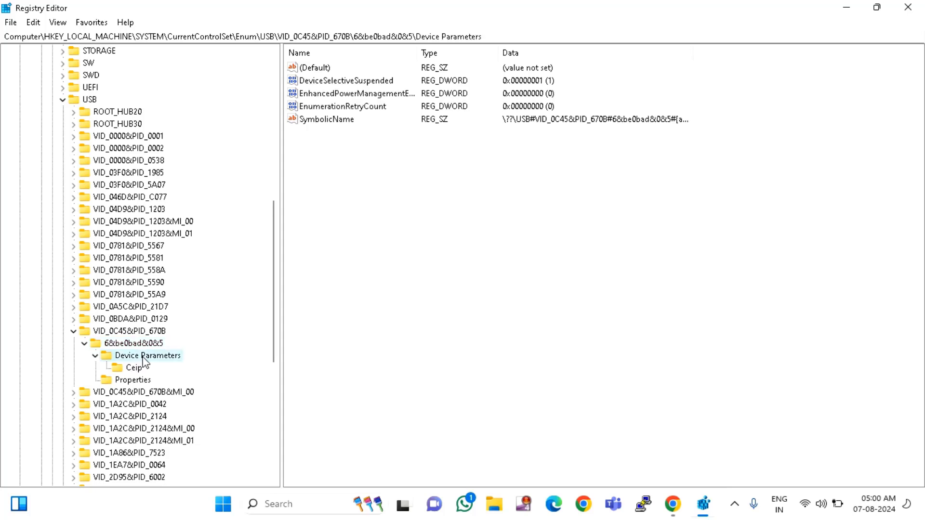
pyautogui.doubleClick(144, 356)
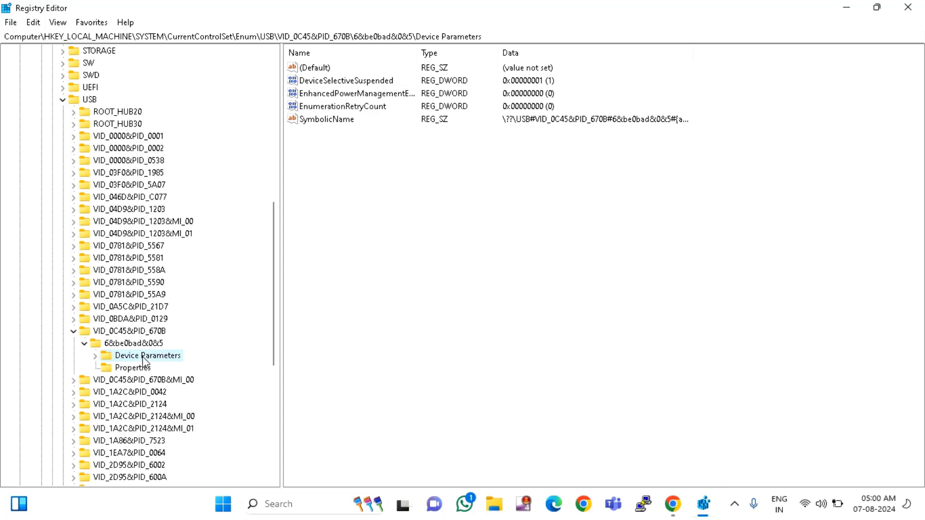
pyautogui.click(392, 224)
pyautogui.rightClick(390, 209)
pyautogui.moveTo(417, 220)
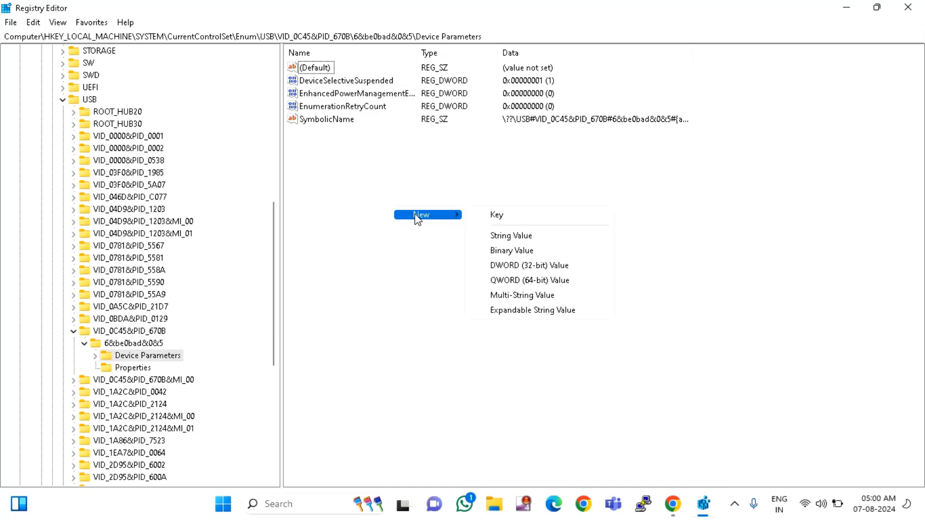
pyautogui.click(523, 265)
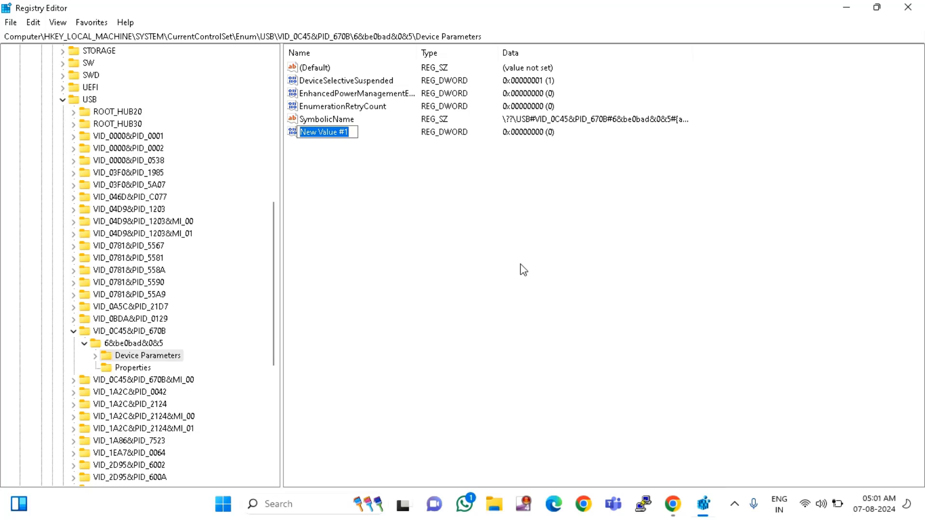
pyautogui.write('E')
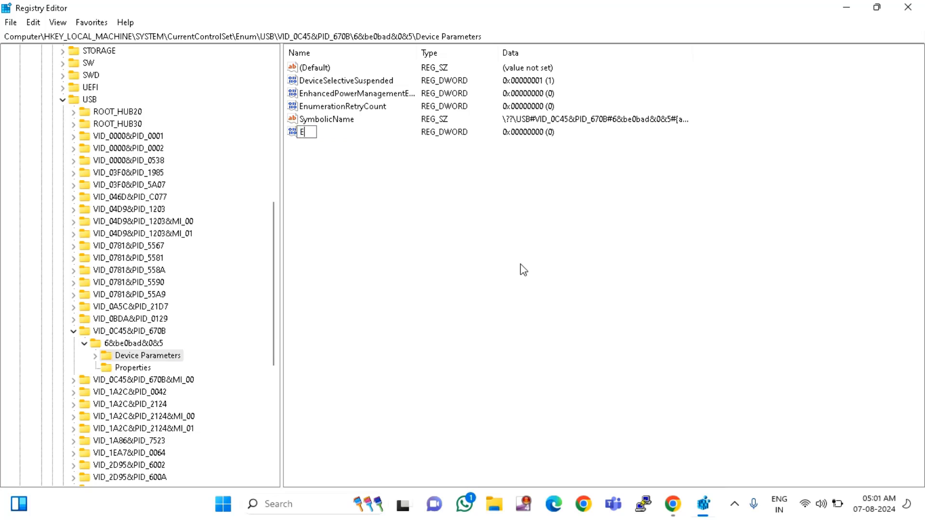
pyautogui.write('nhancedPower')
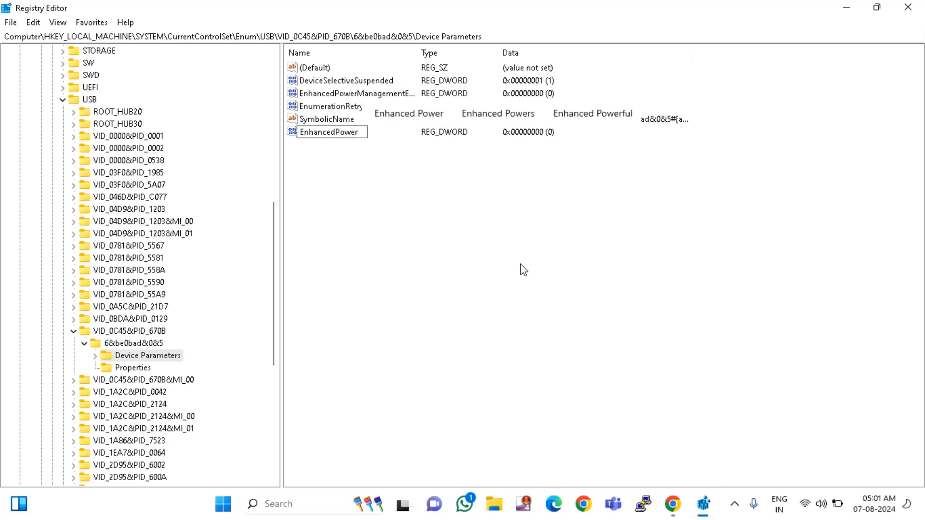
pyautogui.write('Manag')
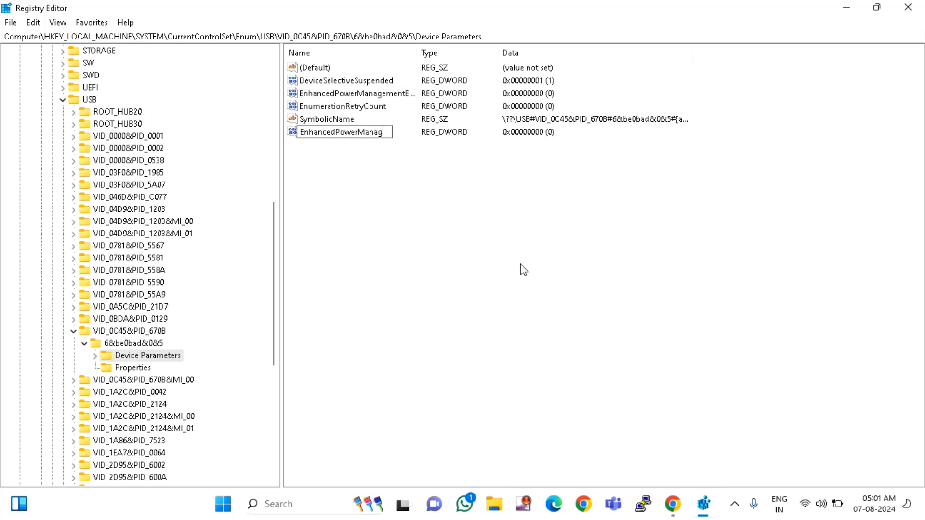
pyautogui.write('ementEnabled')
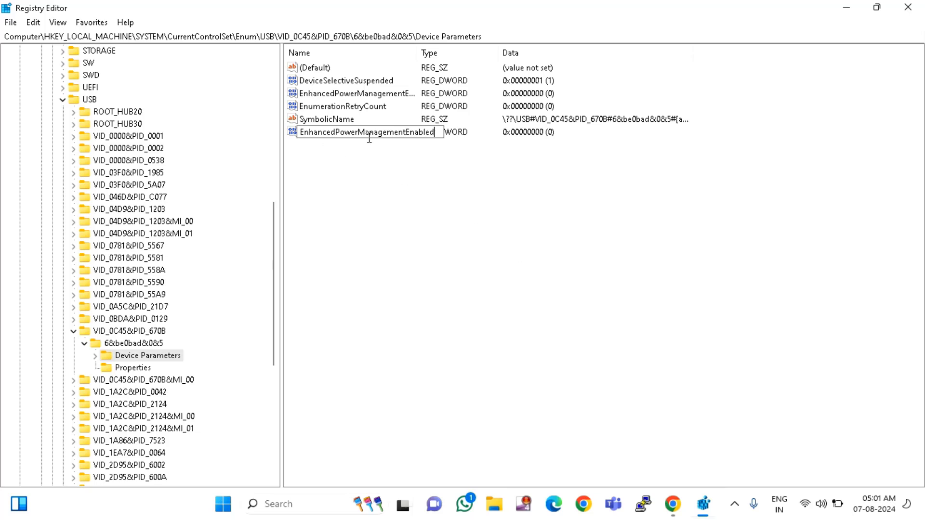
pyautogui.click(379, 182)
pyautogui.click(621, 254)
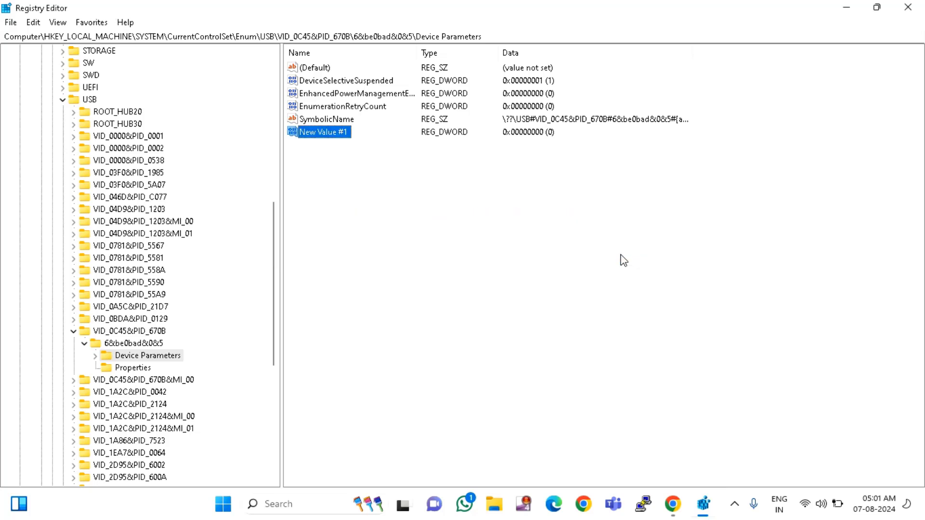
# Confirm the existing EnhancedPowerManagementEnabled value stays at 0 and close Registry Editor
pyautogui.doubleClick(332, 98)
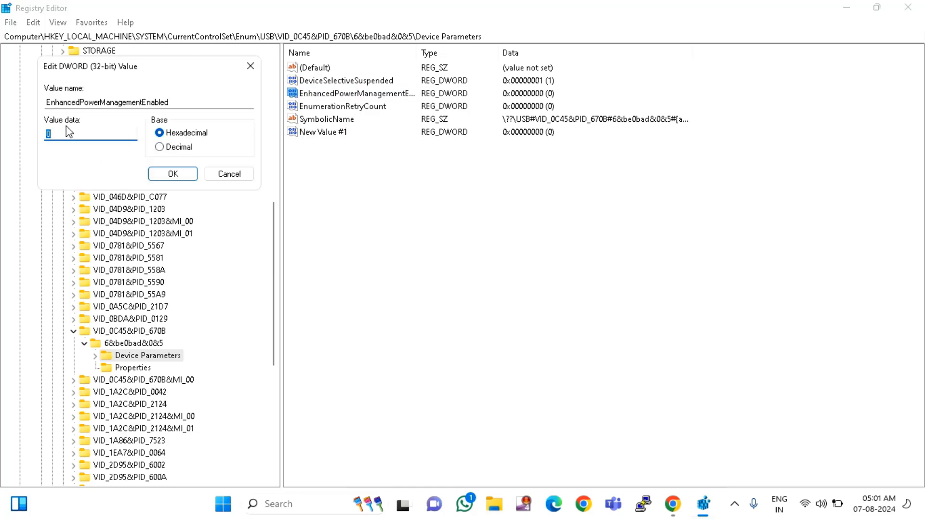
pyautogui.click(178, 175)
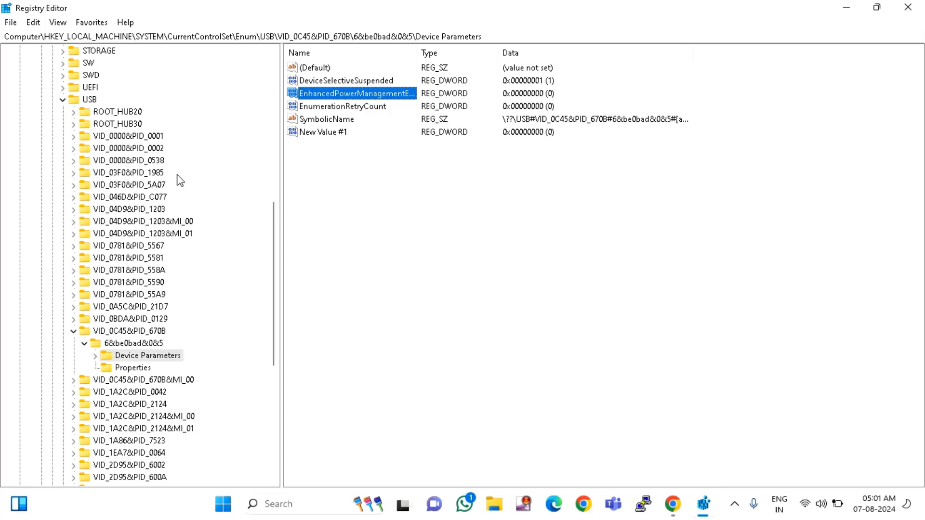
pyautogui.click(908, 8)
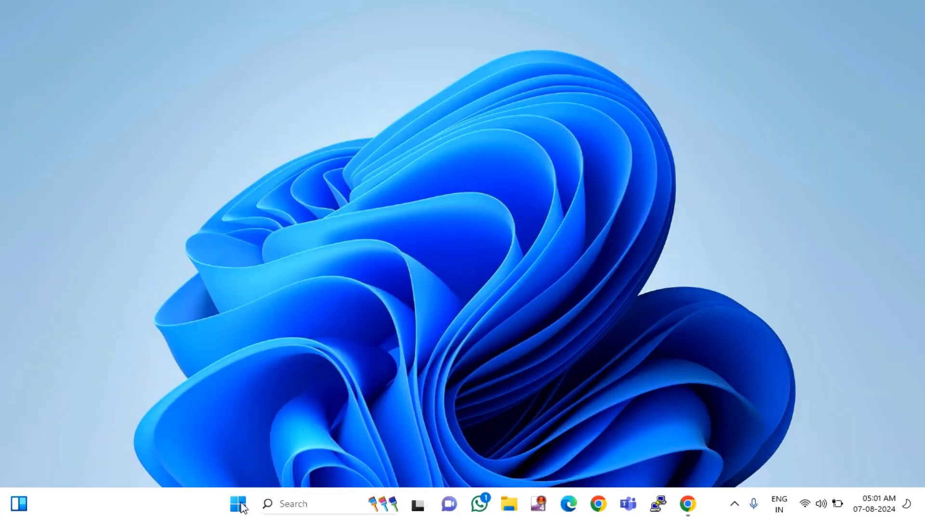